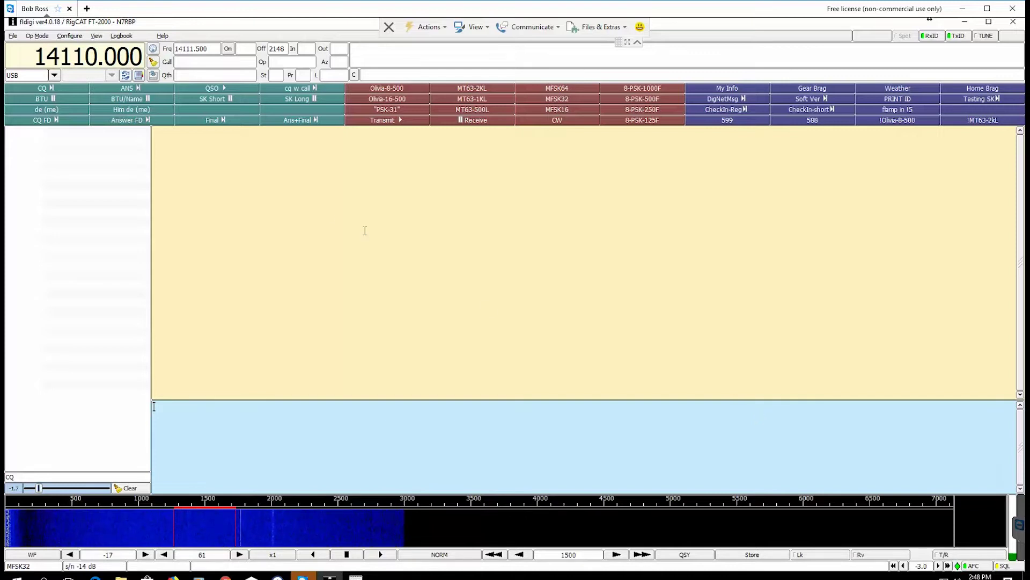
- Review the Video Preamble ID options in the fldigi configuration, and close the configuration without changes
click(72, 37)
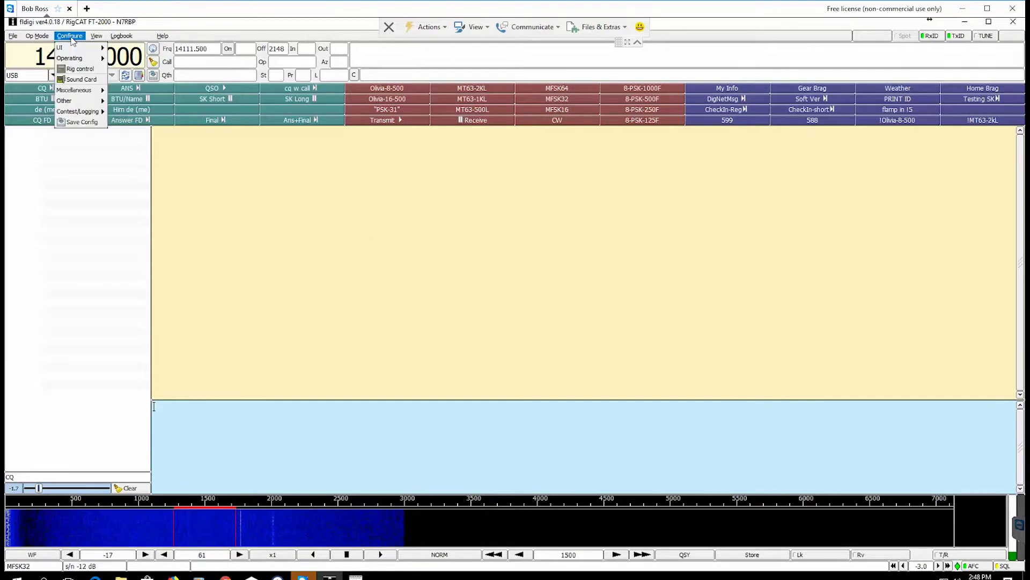
mouse_move(68, 50)
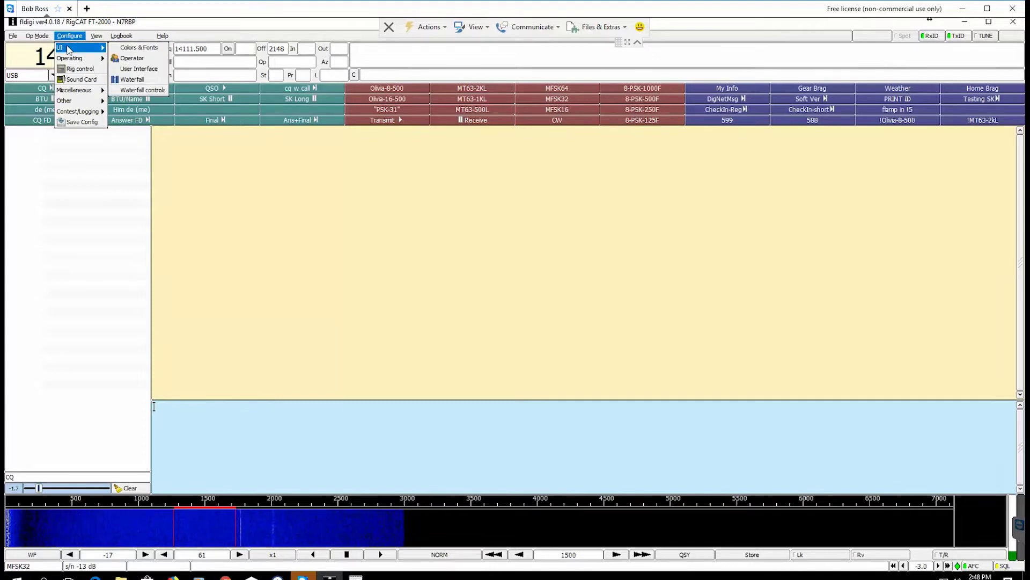
mouse_move(97, 59)
click(132, 48)
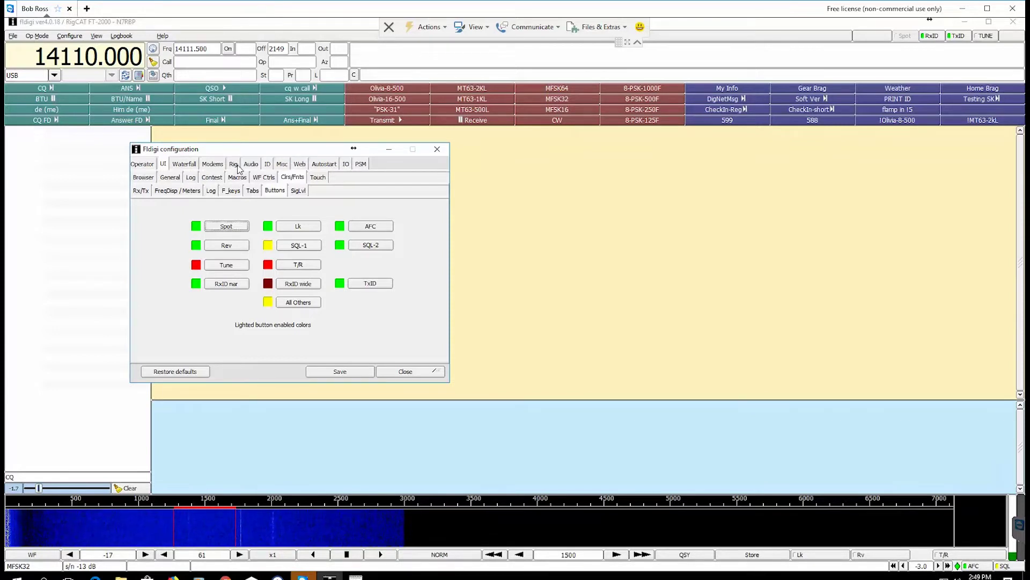
click(268, 166)
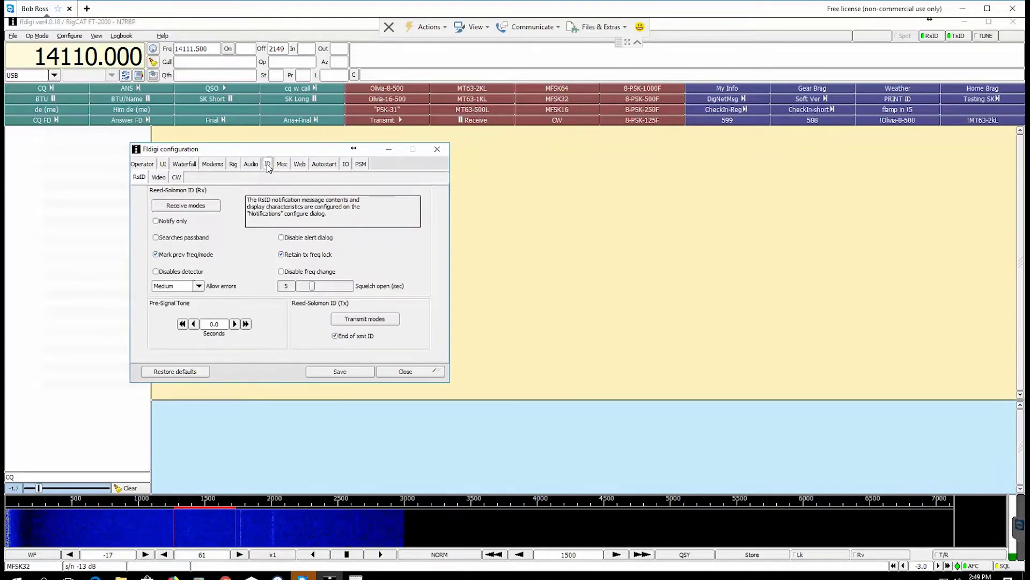
click(160, 178)
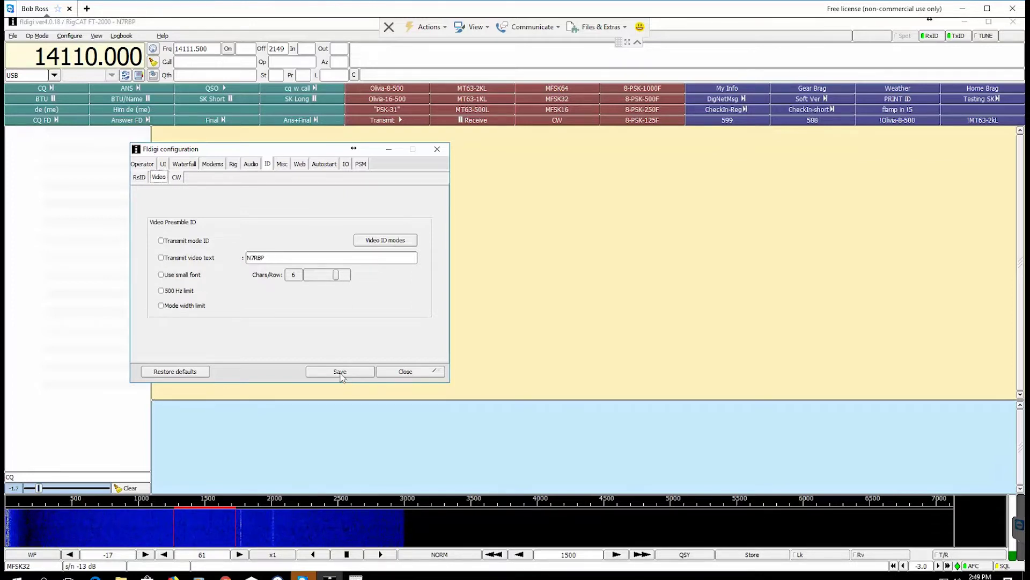
click(412, 373)
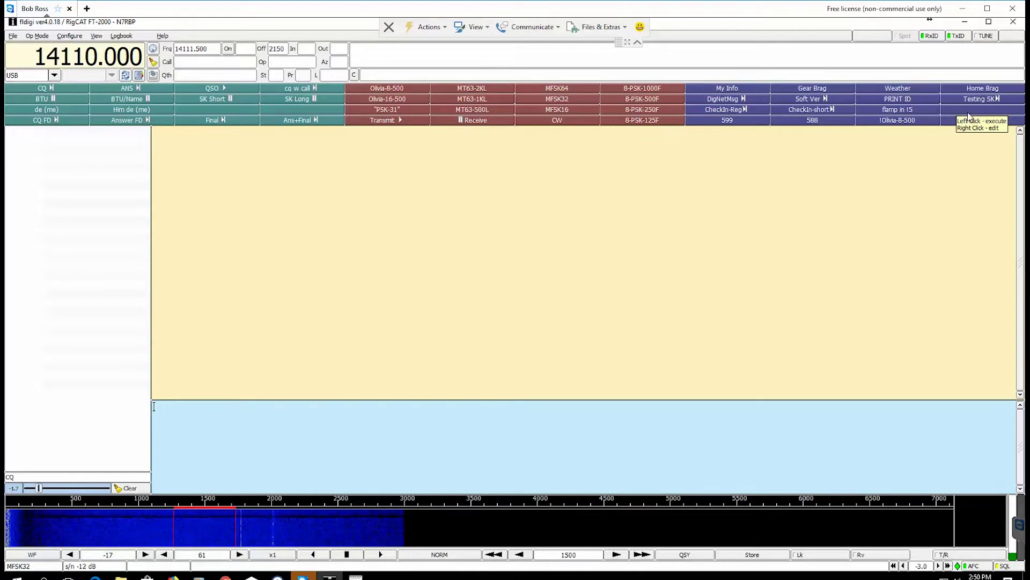
- Open the blank macro button below Testing SK for editing and enter <TXRSID:off> as the macro's first line
right_click(966, 112)
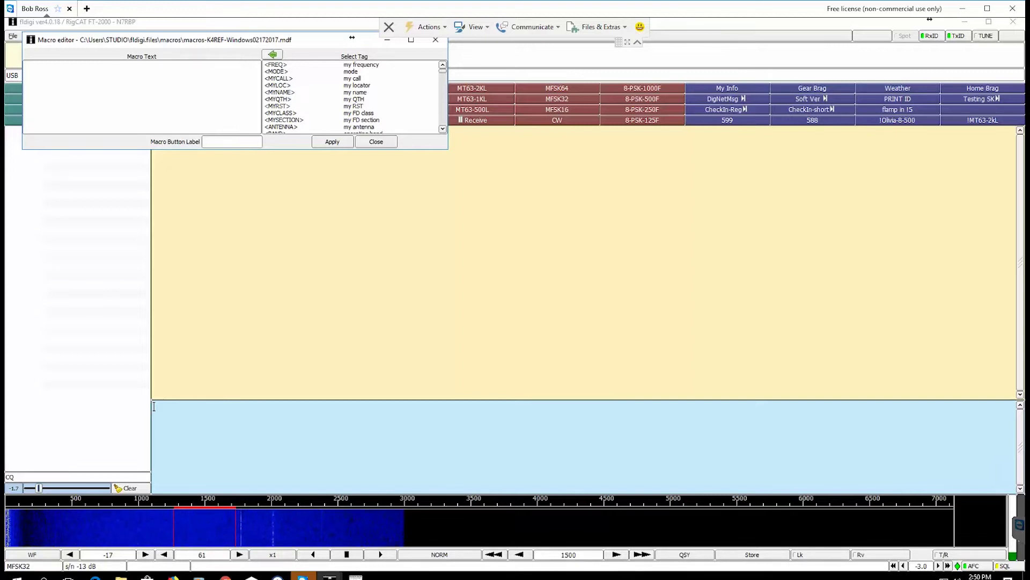
click(50, 64)
text(<)
key(Caps_Lock)
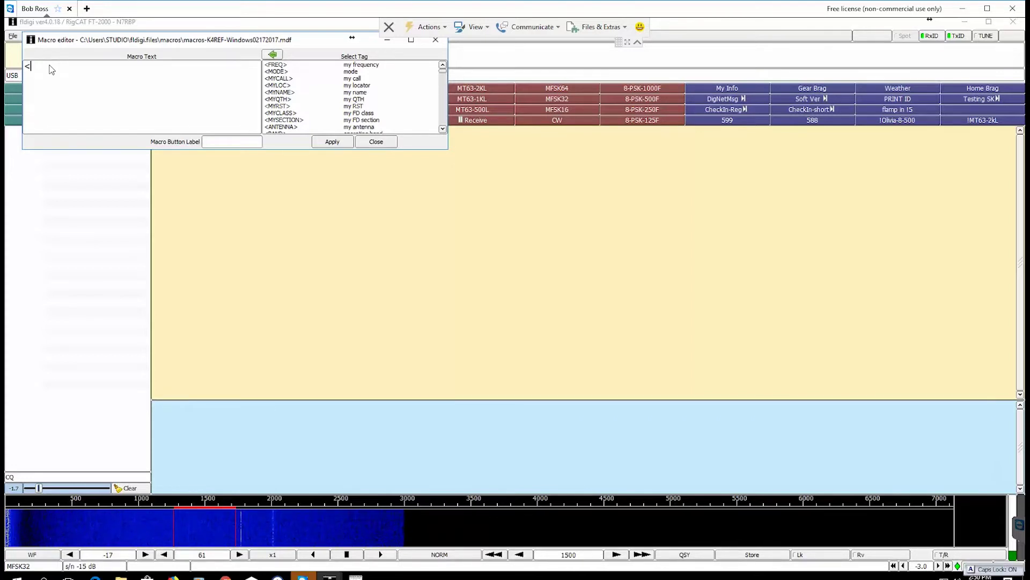
text(TXR)
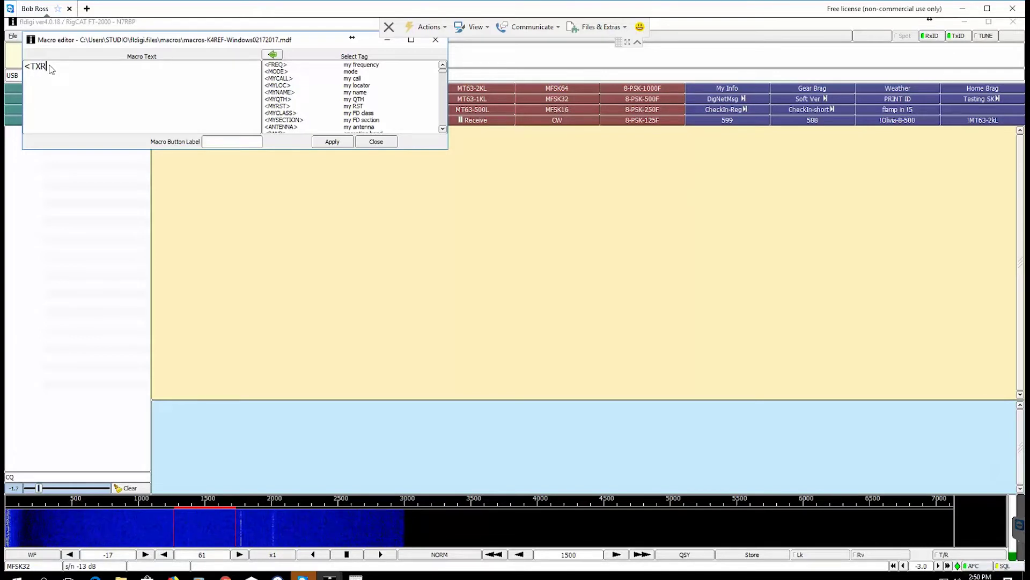
text(SID:)
key(Caps_Lock)
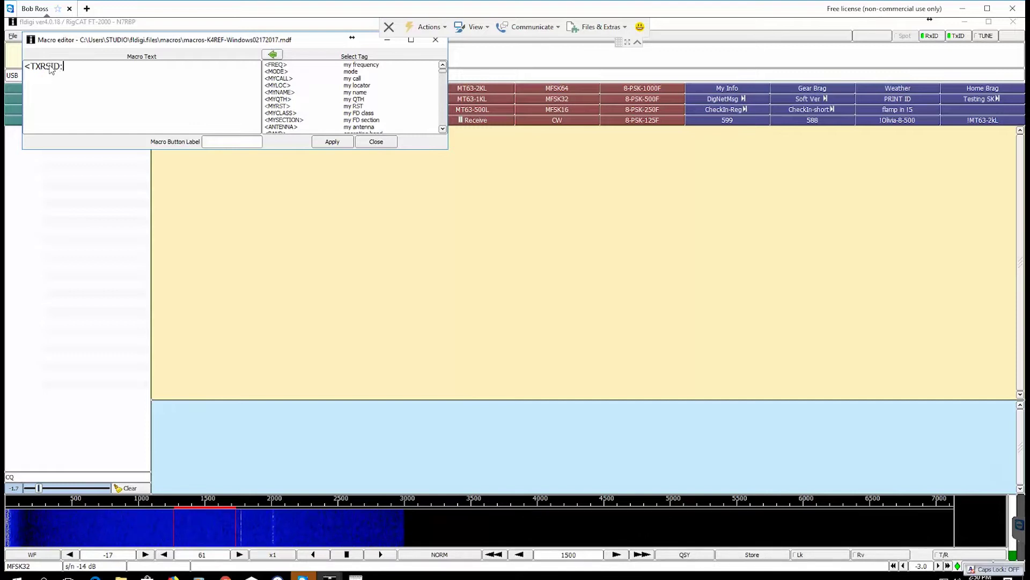
text(off)
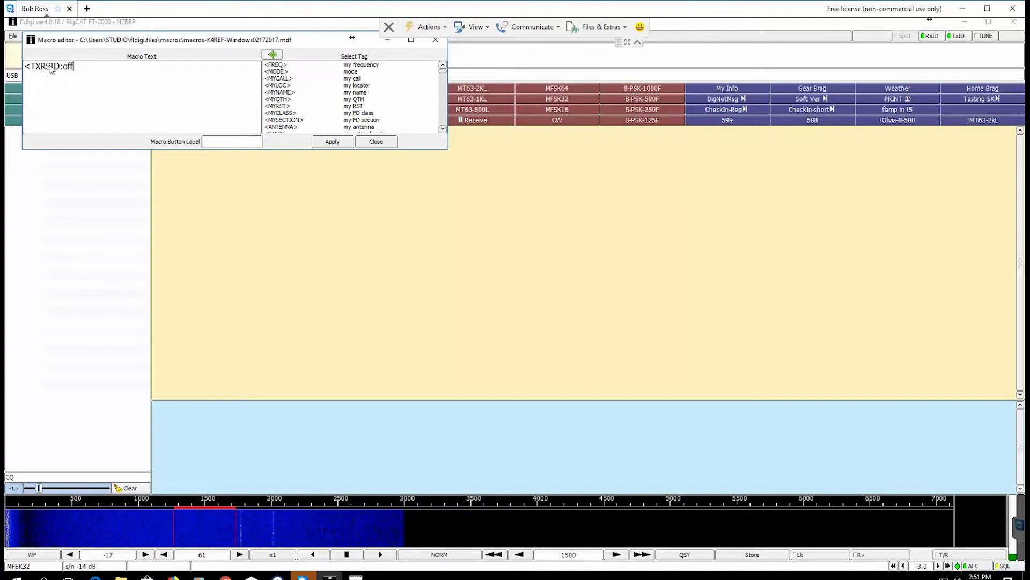
text(>)
key(Return)
- Add the line <LOCK: off> to the macro text
text(<)
key(Caps_Lock)
text(LOCK)
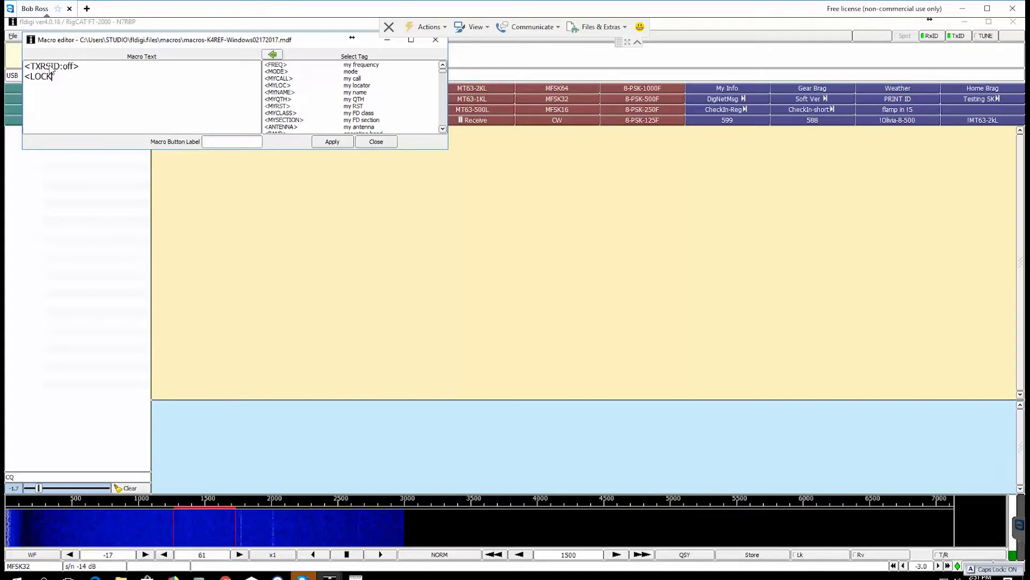
text(:)
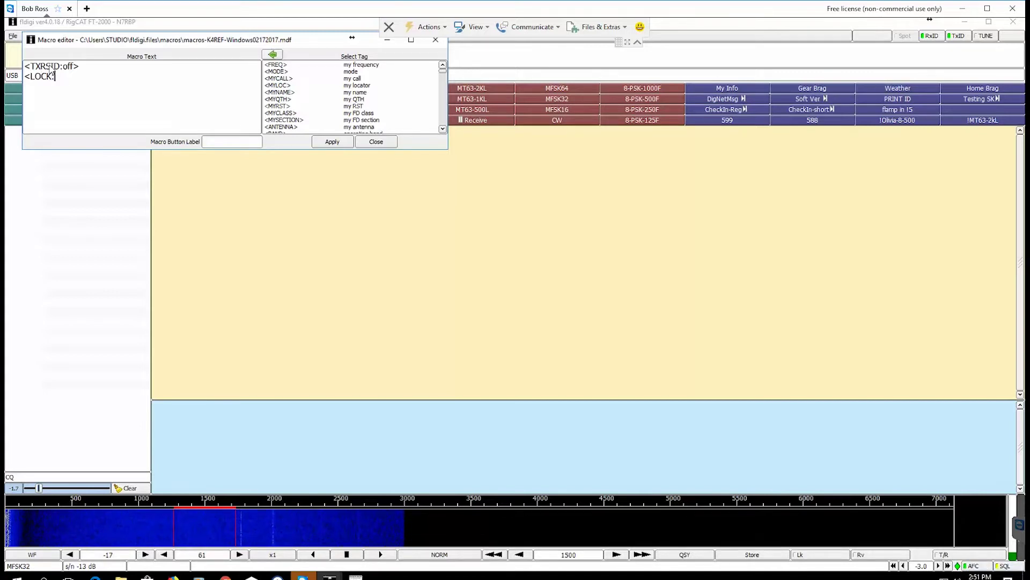
key(Caps_Lock)
text(off>)
key(Return)
- Add the line <MODEM:NULL> to the macro text
text(<m)
key(BackSpace)
key(Caps_Lock)
text(MODEM:NU)
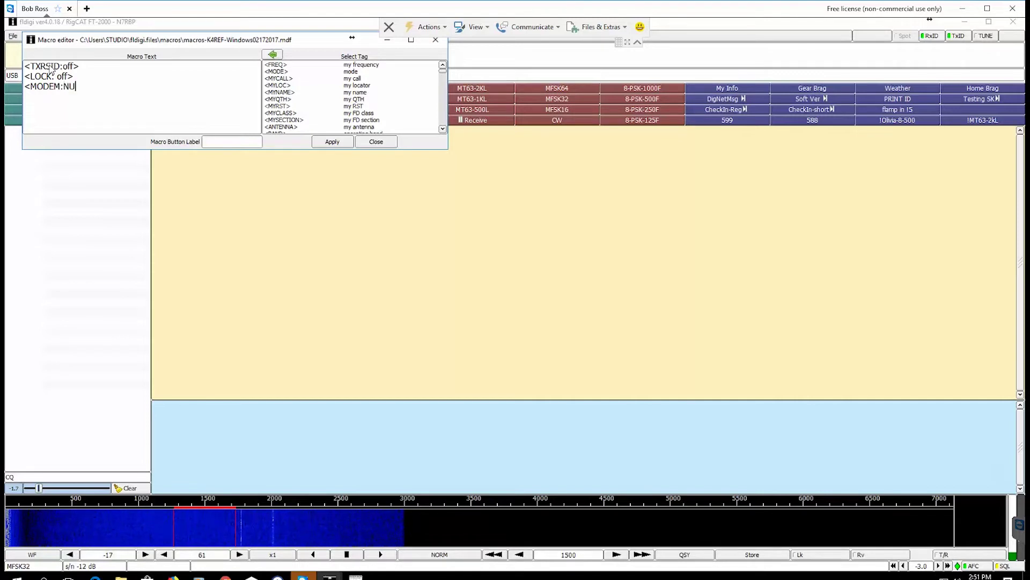
text(LL>)
key(Return)
- Add the lines <TX> and <RXRSID:on> to the macro text
text(<TX>)
key(Return)
text(<RXRSID:)
key(Caps_Lock)
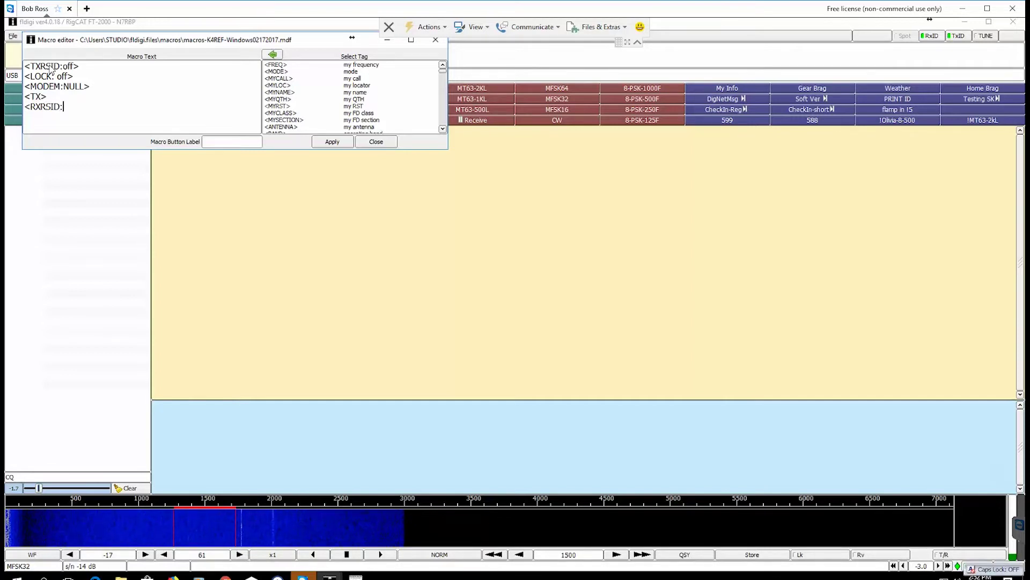
text(on)
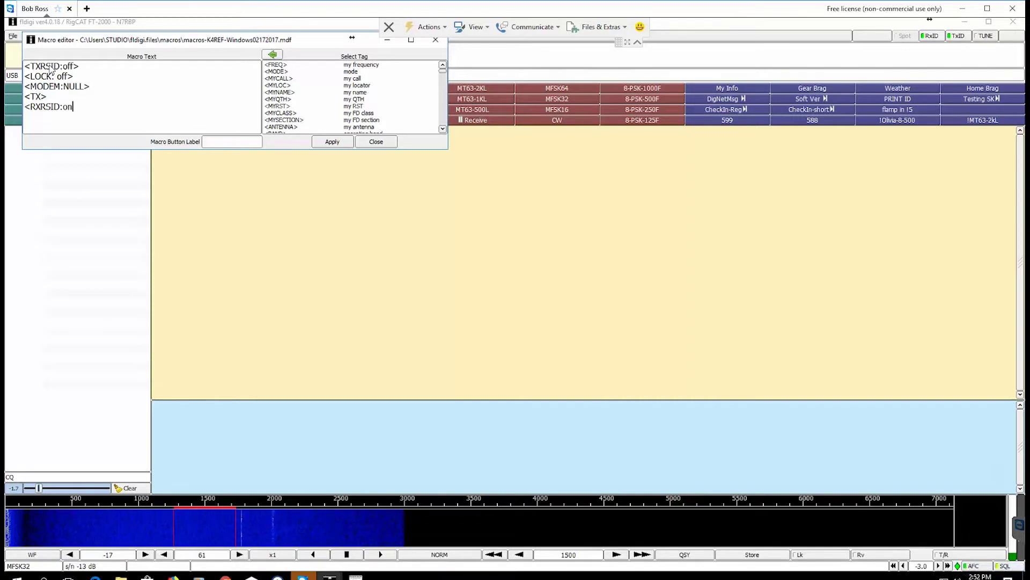
text(>)
key(Return)
- Add a VIDEO tag line containing the station's own call sign to the macro text
text(<)
key(Caps_Lock)
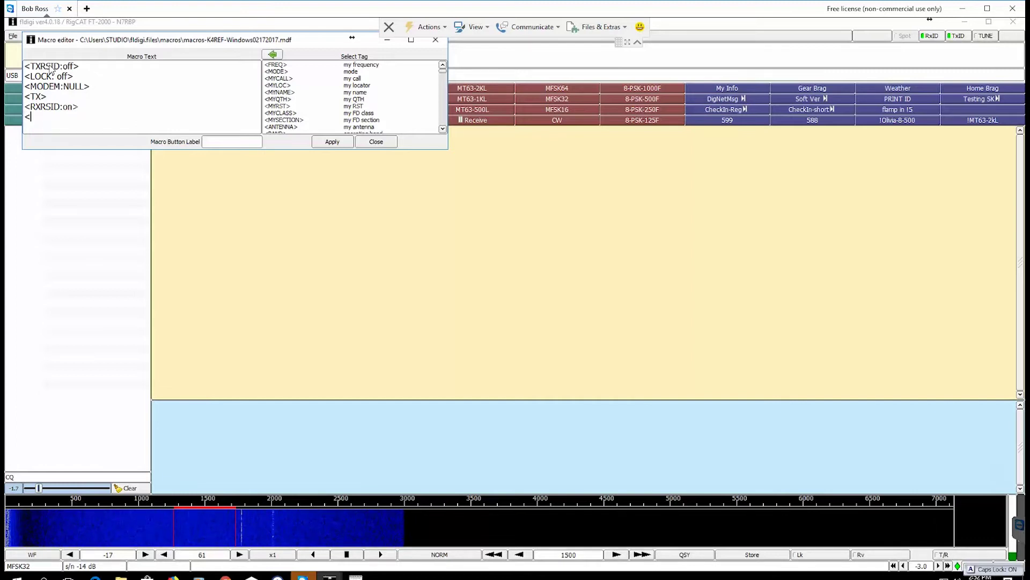
text(VIDEO)
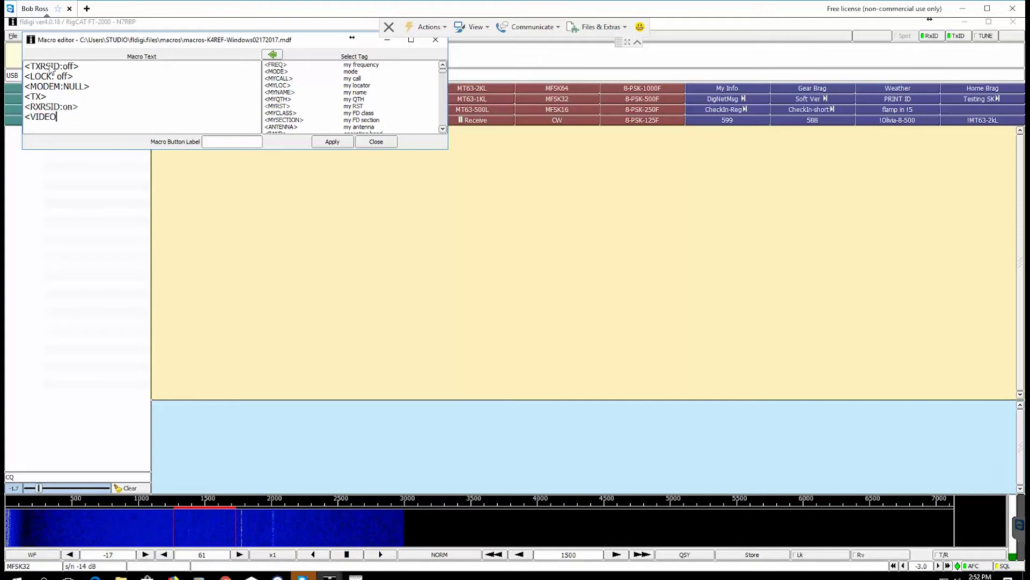
text(:N7RBP>)
key(Return)
text(<@MOD)
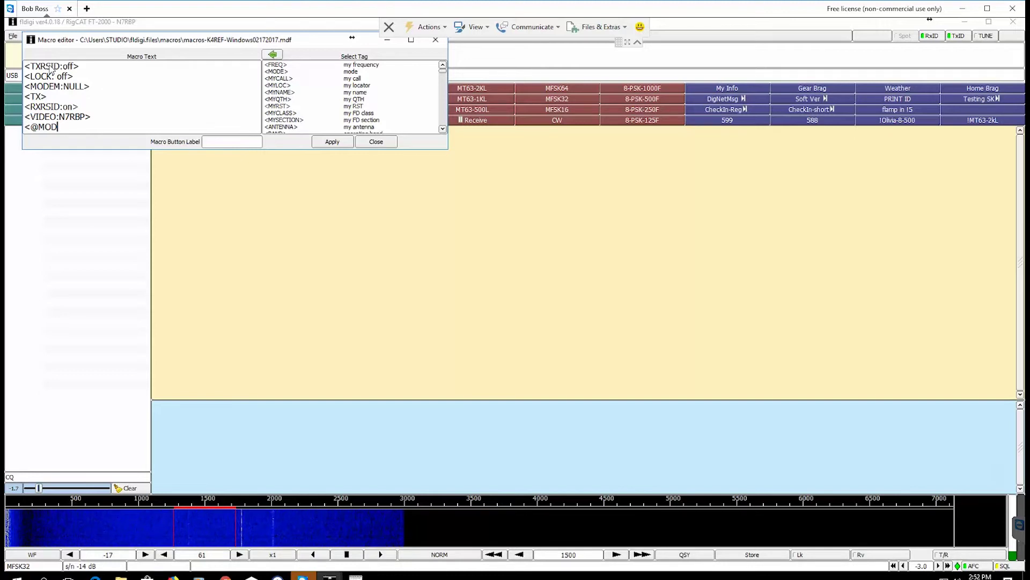
text(EM:)
text(MFSK32>)
key(Return)
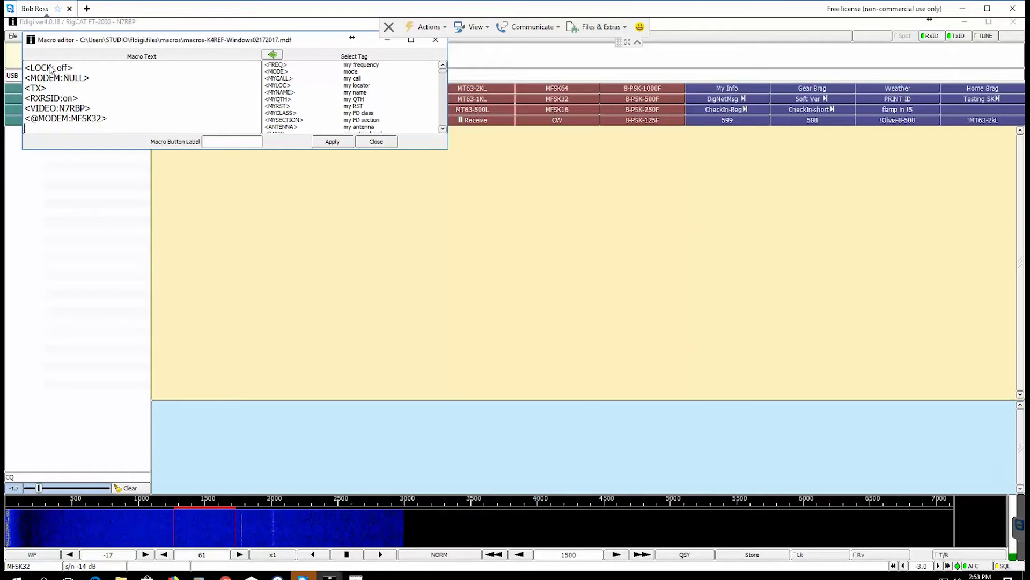
text(<)
text(@TXRSID:)
key(Caps_Lock)
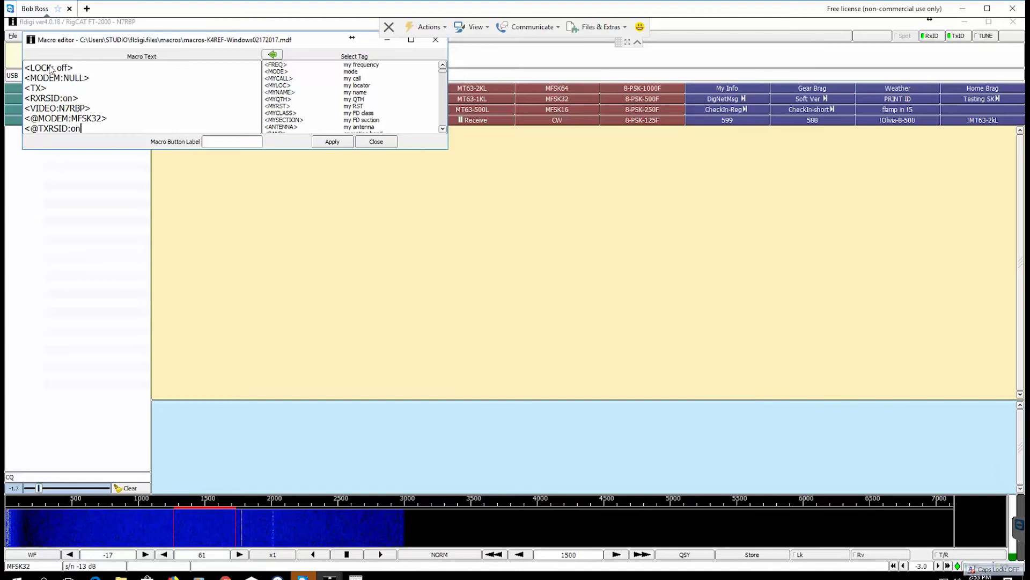
text(on>)
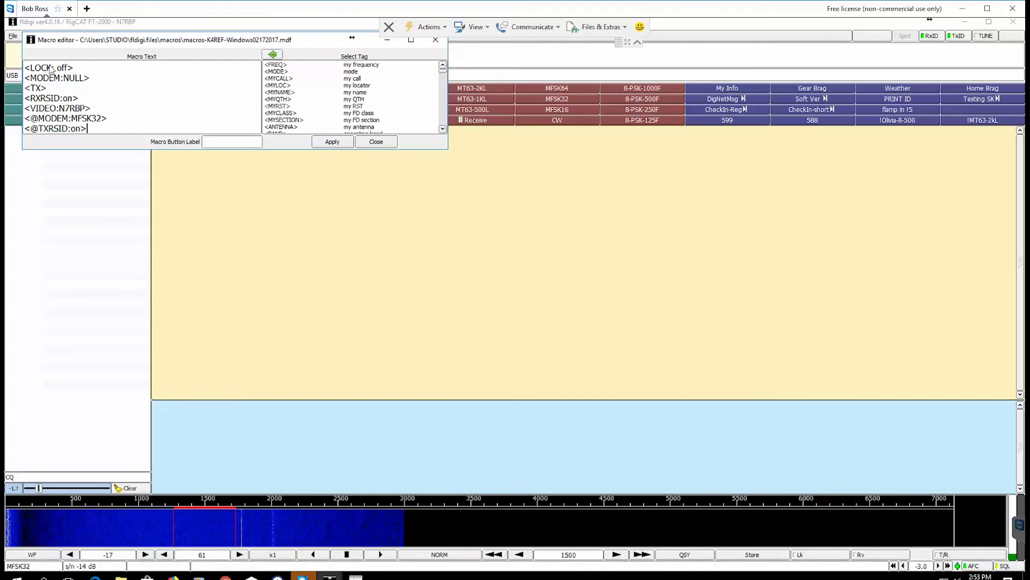
key(Return)
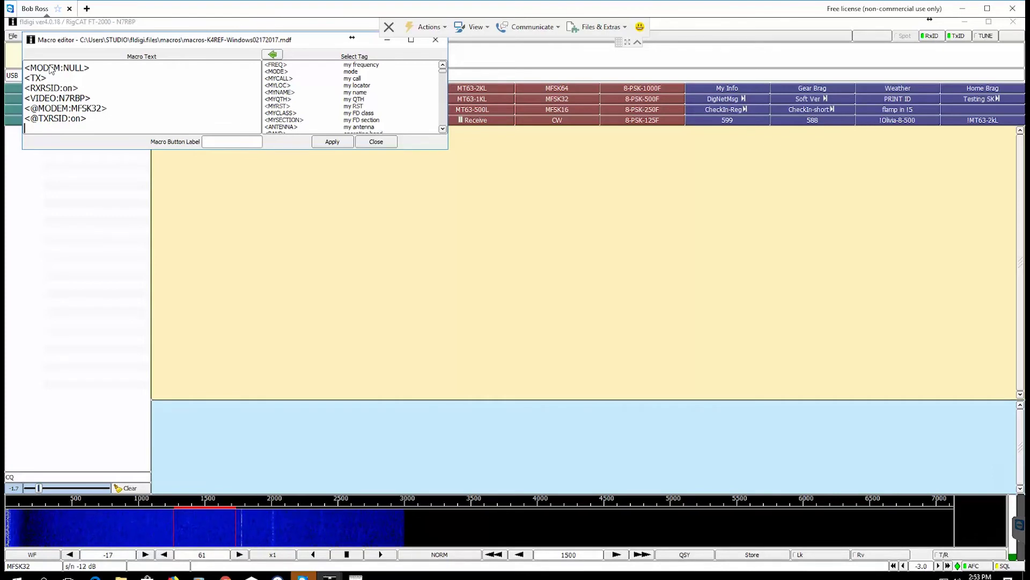
text(<@)
key(Caps_Lock)
text(XRSID:)
key(Caps_Lock)
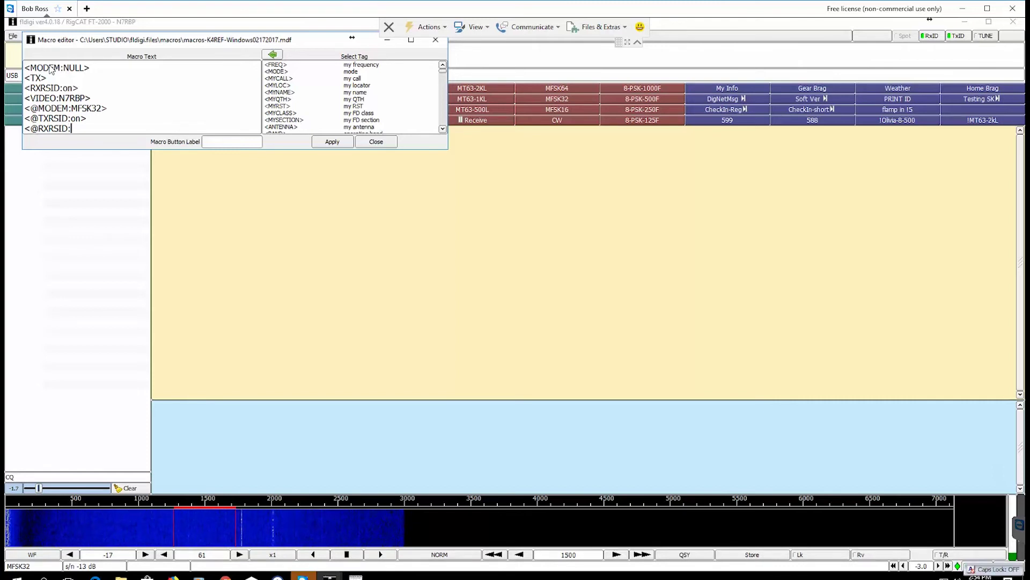
text(on)
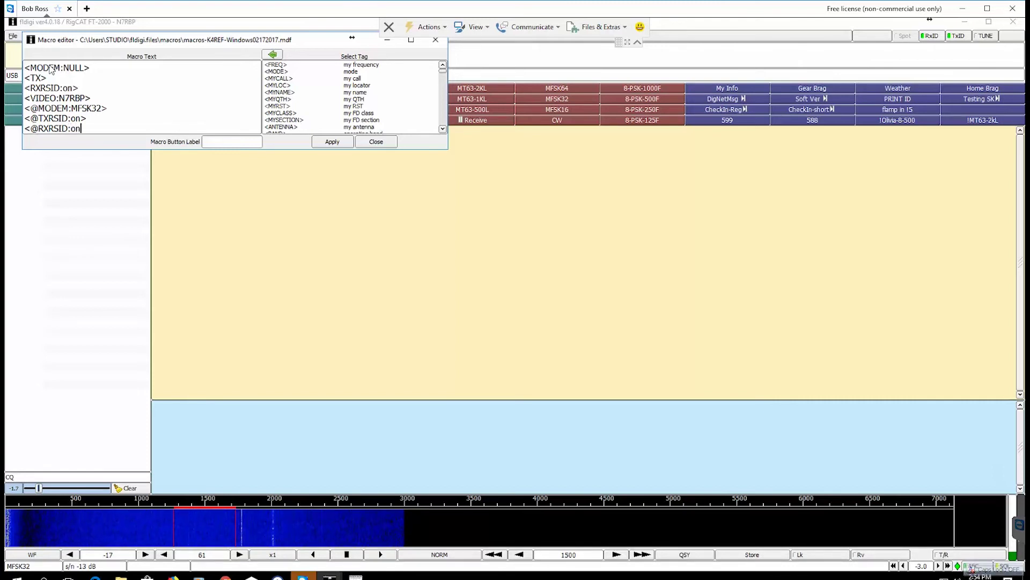
text(>)
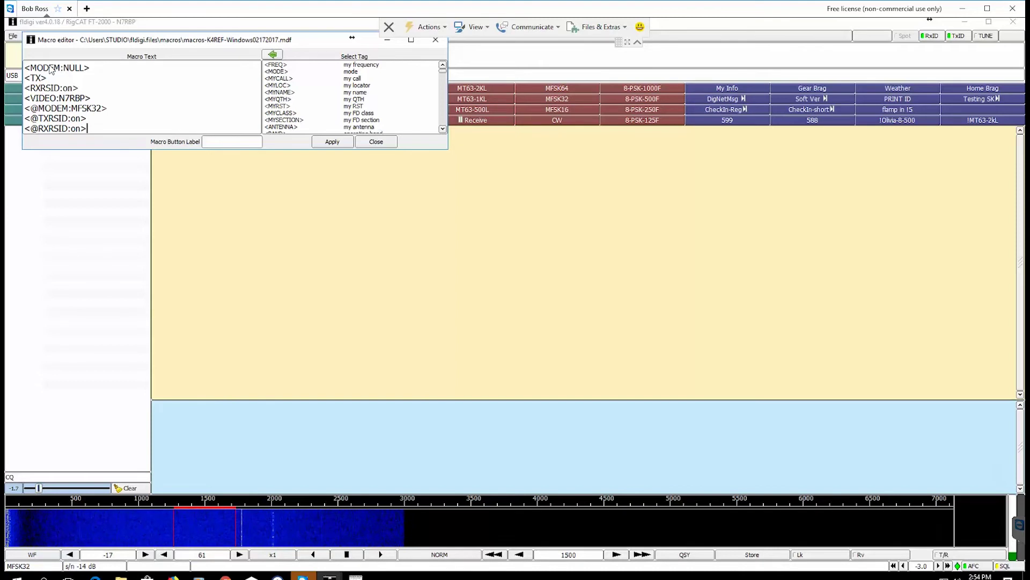
key(Return)
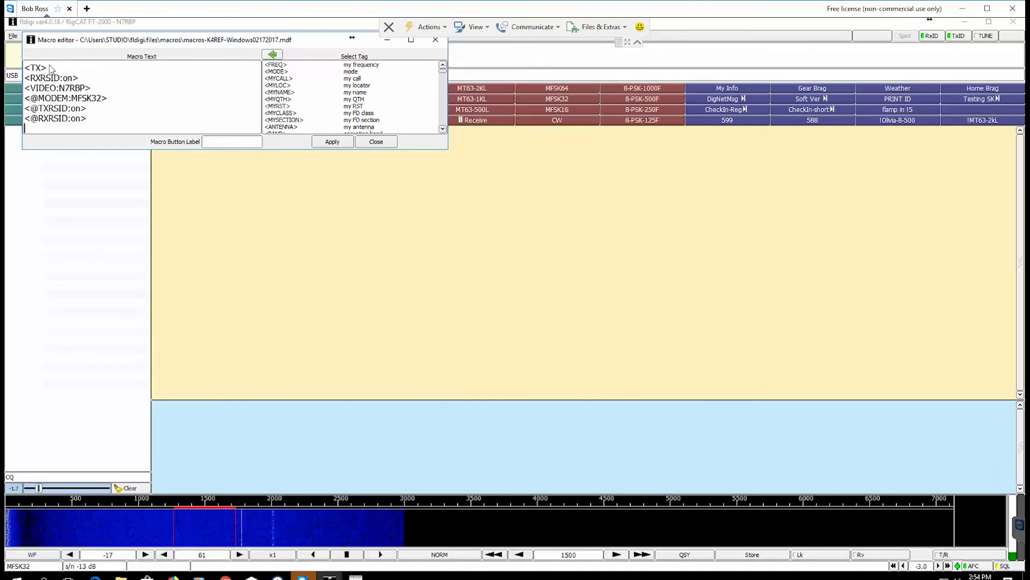
- End the macro text with the line <RX>
text(<r)
key(Caps_Lock)
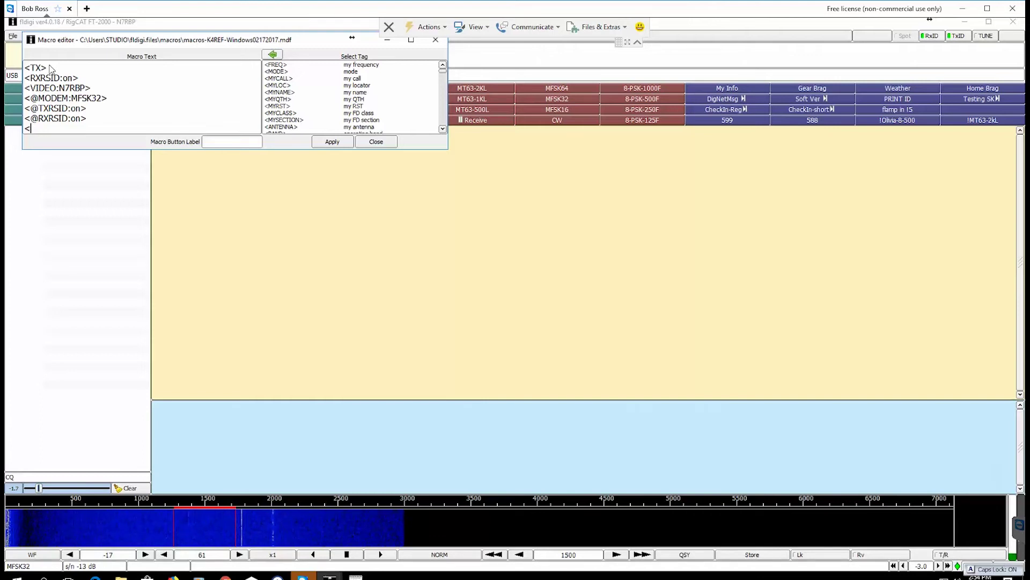
text(RX)
key(Caps_Lock)
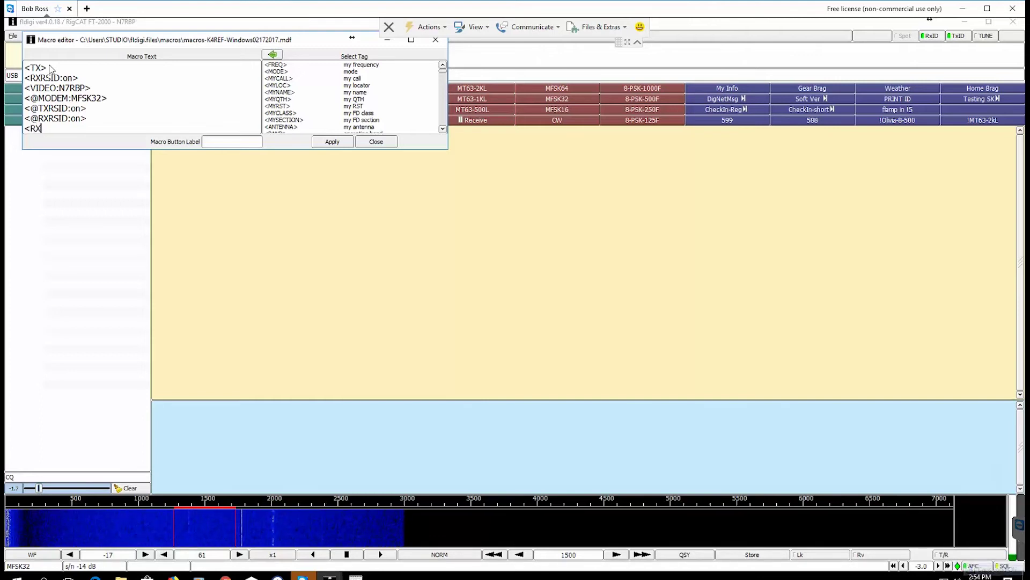
text(>)
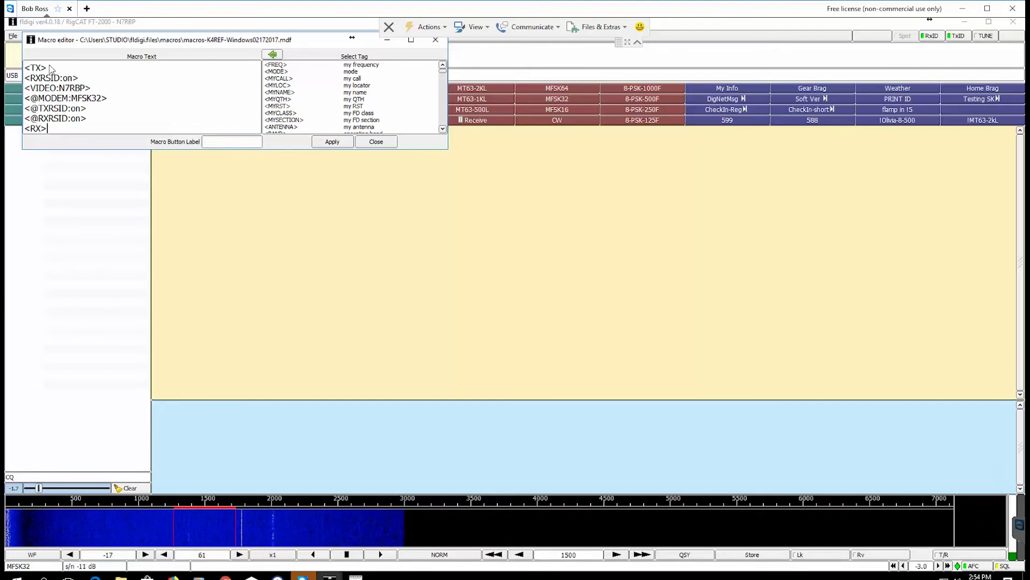
- Label the macro button PRINT ID, apply the macro and close the macro editor
click(241, 140)
text(PRINT ID)
click(332, 142)
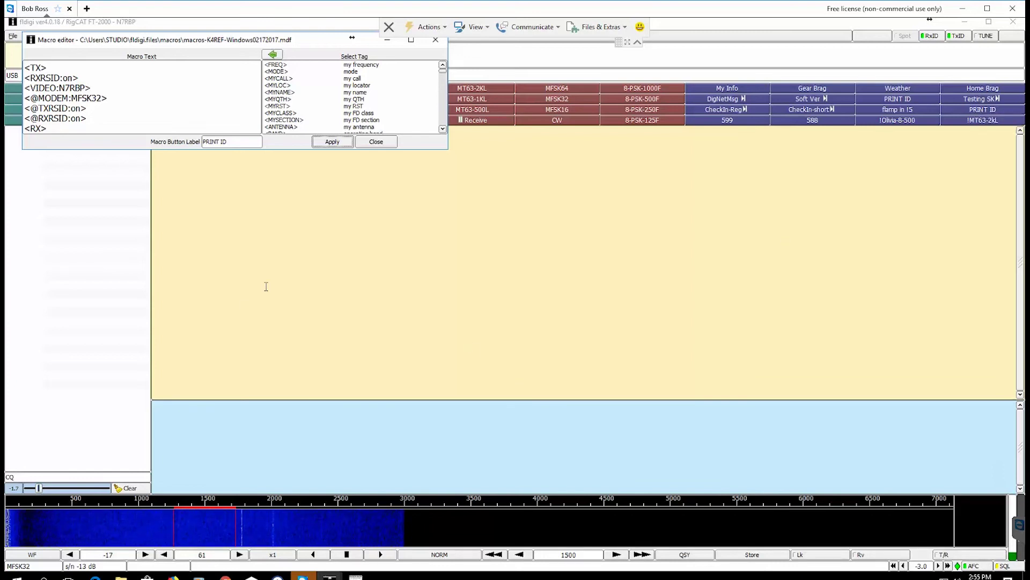
click(376, 142)
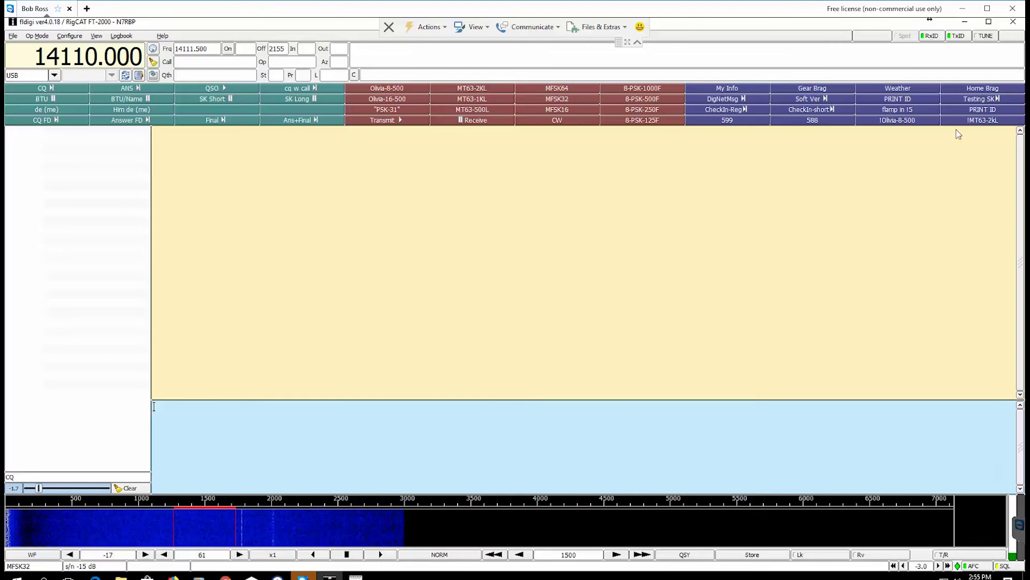
- Test the new PRINT ID macro, including from Contestia 4/250 mode with the waterfall cursor at 992 Hz
click(984, 109)
click(37, 36)
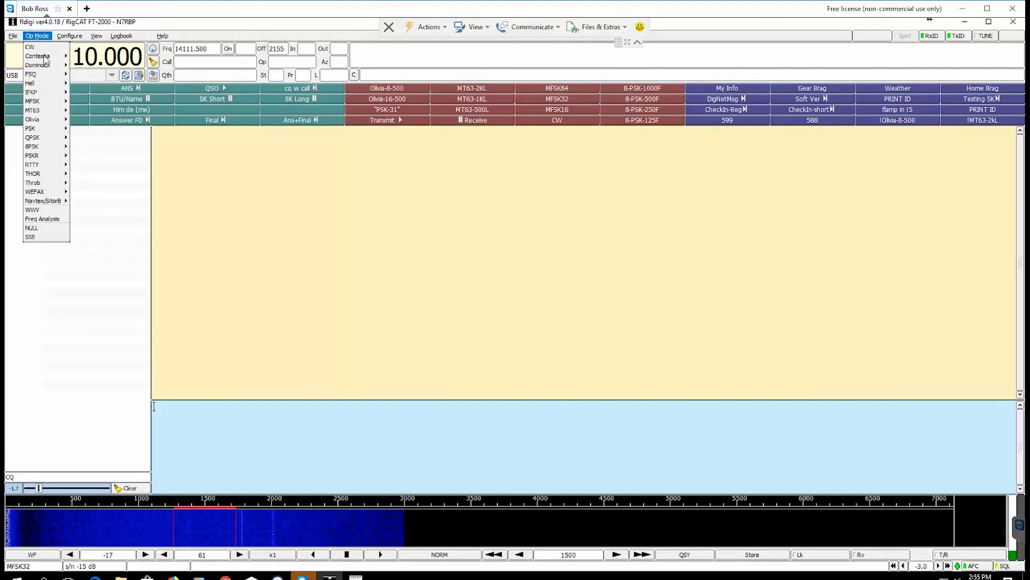
mouse_move(46, 65)
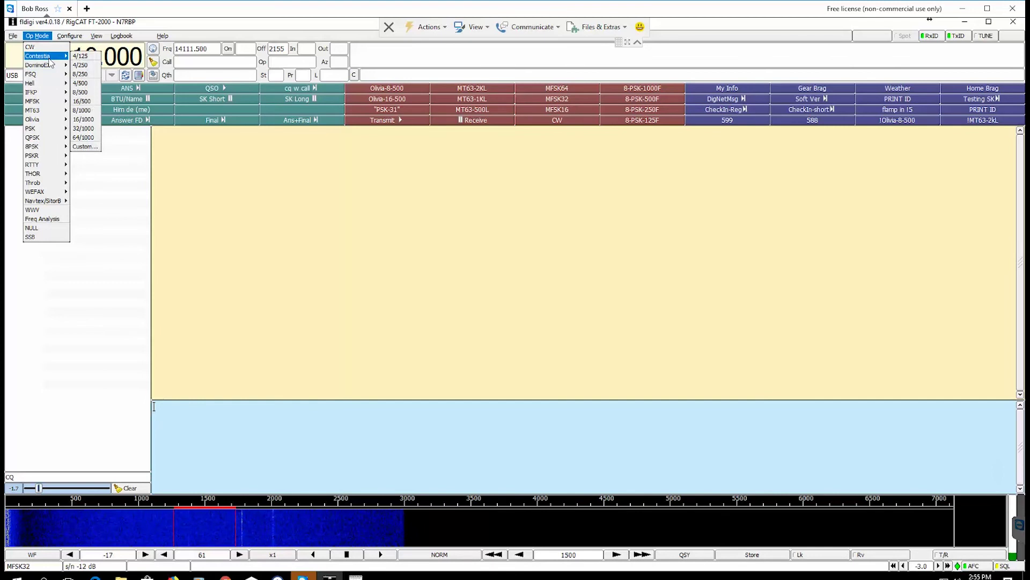
click(81, 65)
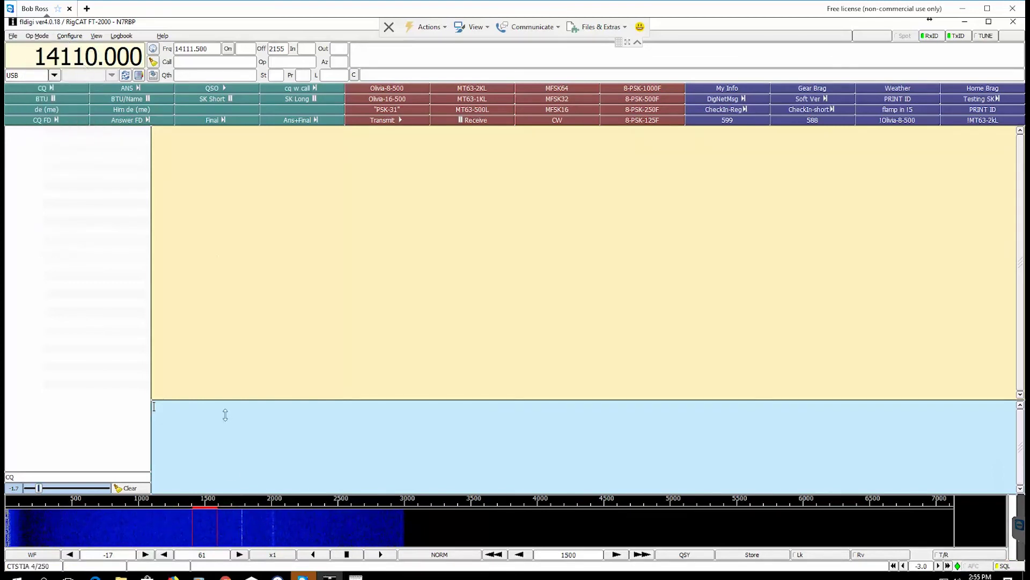
click(138, 508)
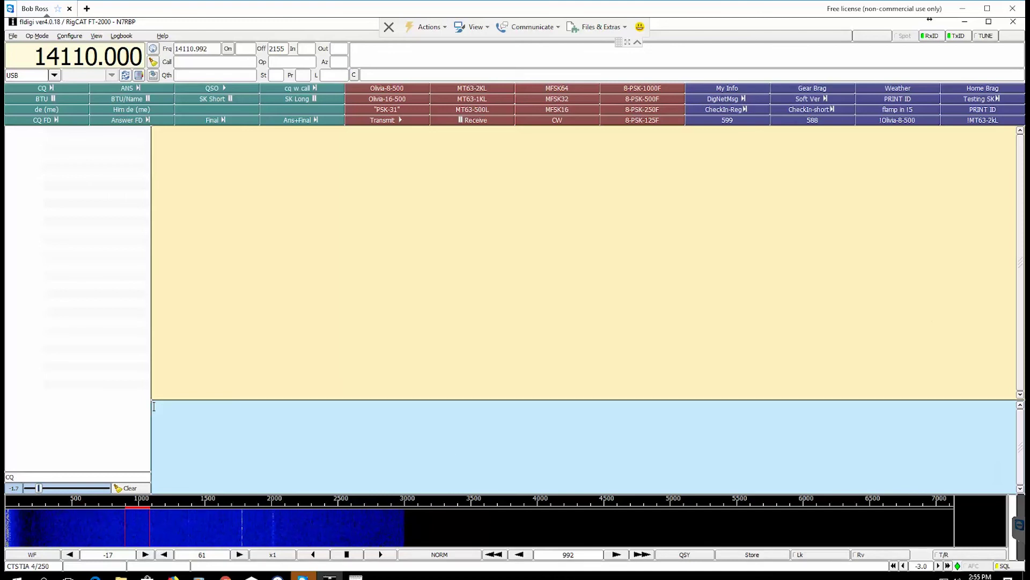
click(979, 115)
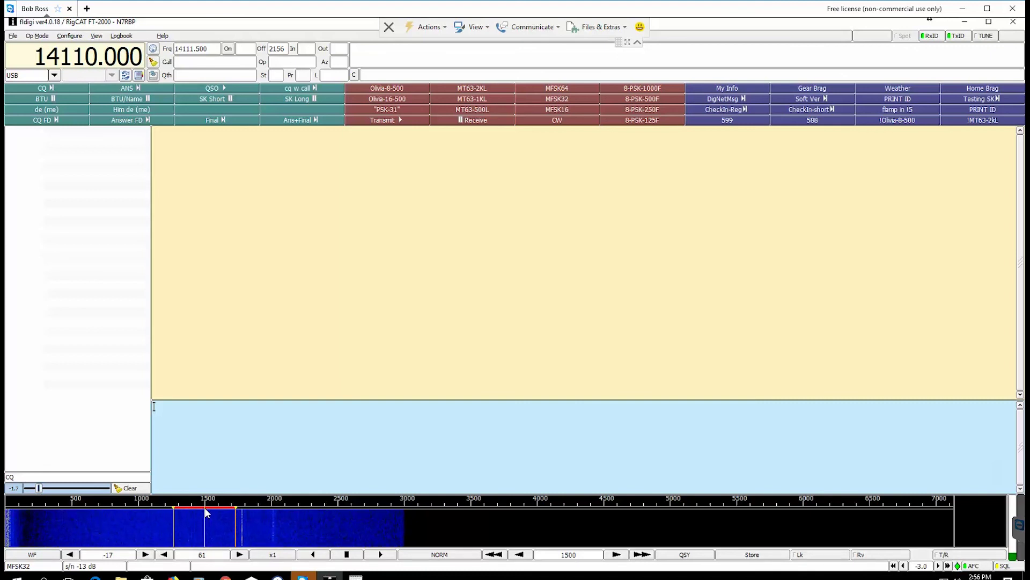
- Set the operating mode to Contestia 4/250 again
click(37, 36)
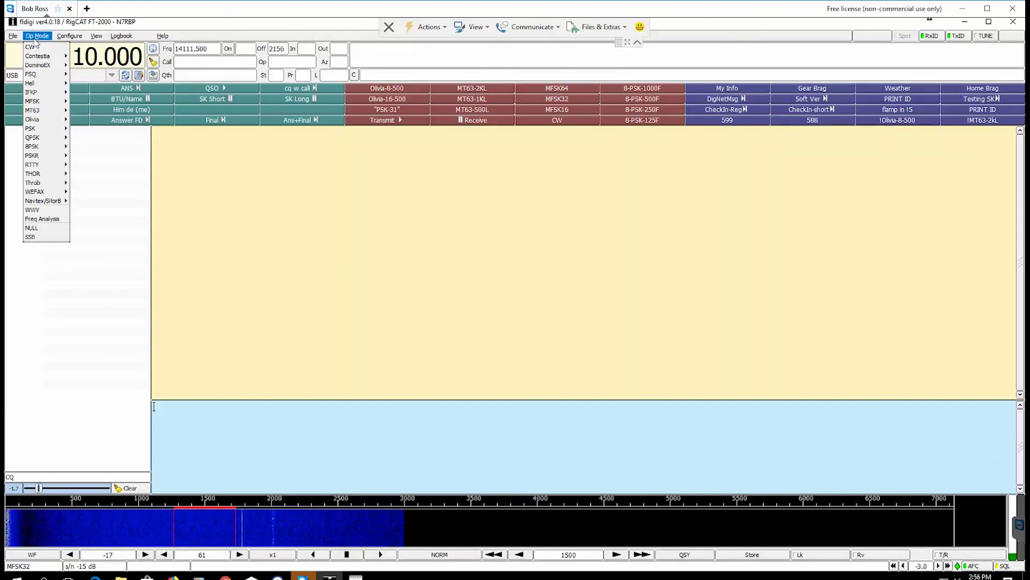
mouse_move(39, 54)
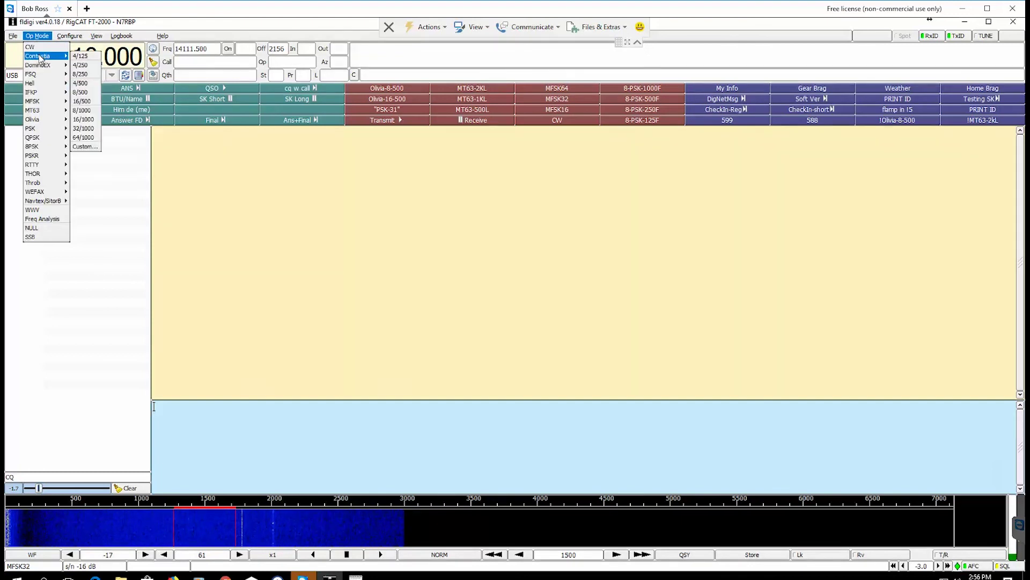
click(80, 65)
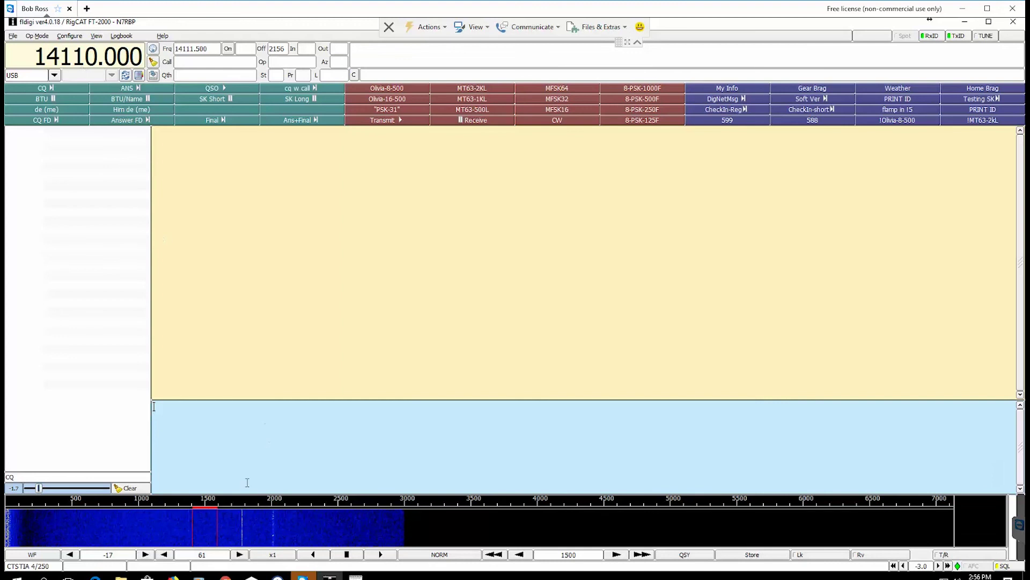